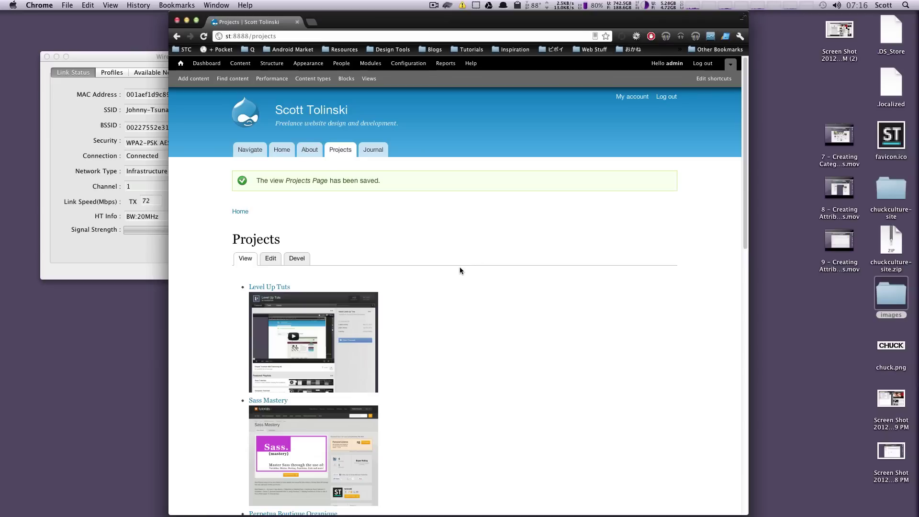
Scroll through the Projects page to review the current project listing
mouse_move(578, 288)
scroll(575, 282, "down", 3)
scroll(575, 282, "up", 2)
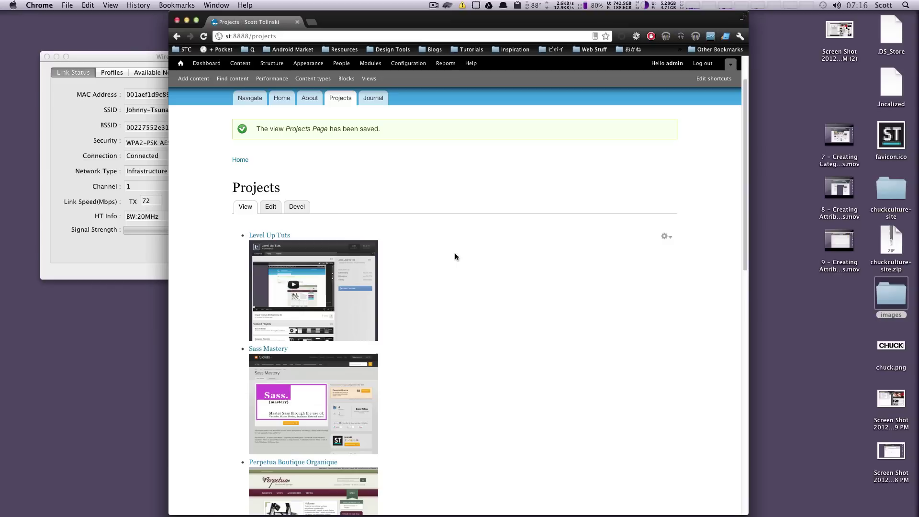
scroll(668, 244, "up", 1)
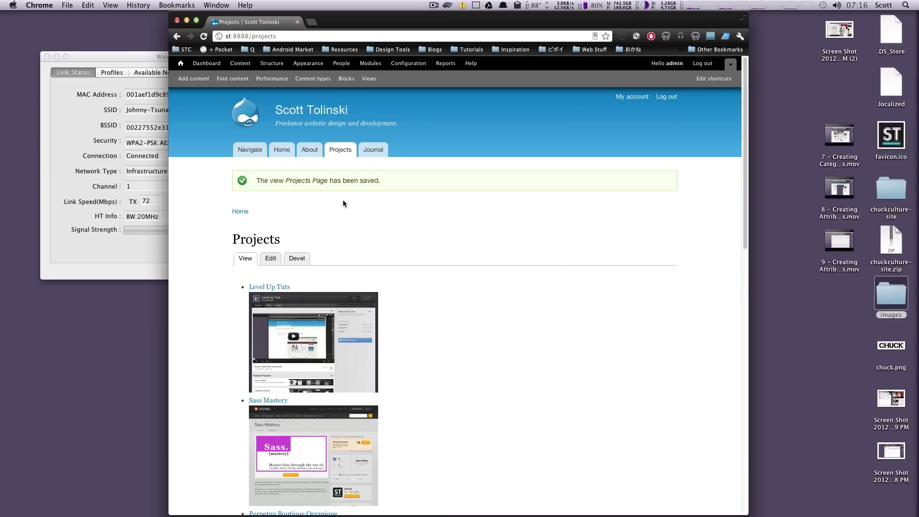
scroll(469, 268, "down", 1)
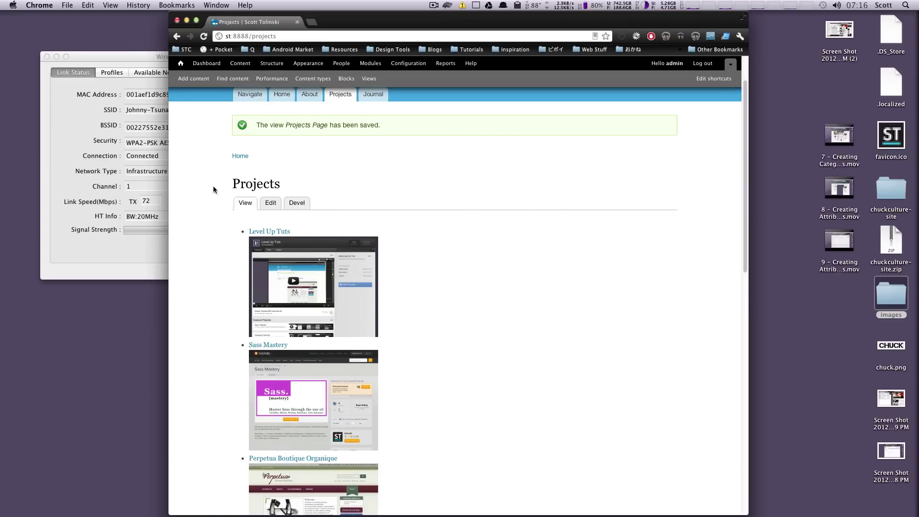
left_click_drag(213, 186, 332, 195)
left_click(356, 185)
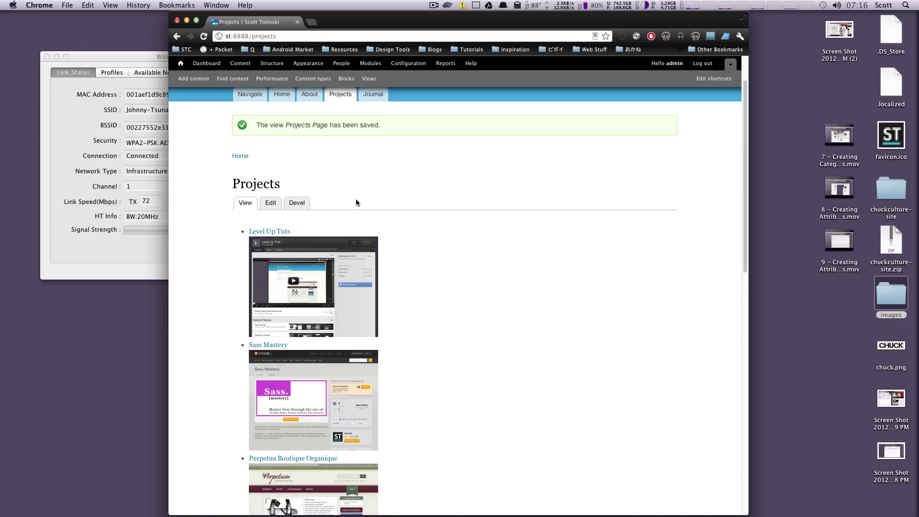
scroll(355, 199, "down", 1)
scroll(348, 204, "down", 4)
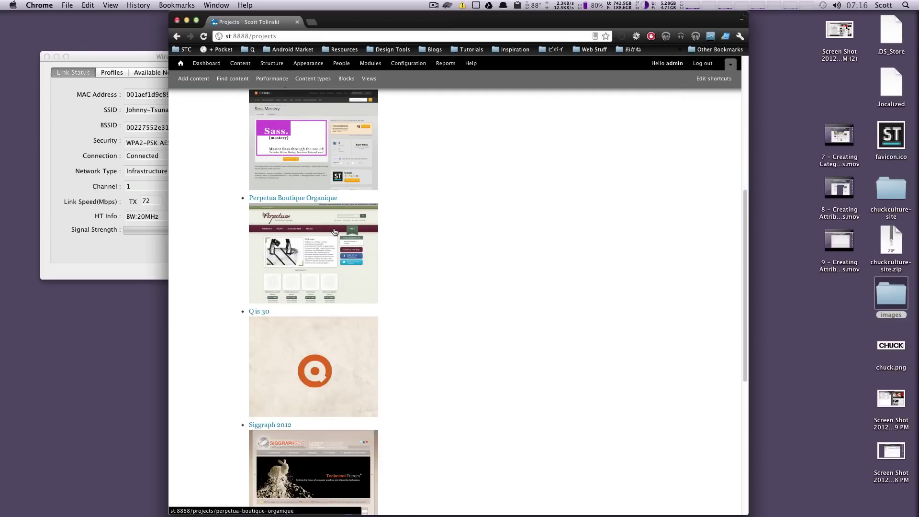
scroll(334, 232, "down", 6)
scroll(334, 232, "up", 6)
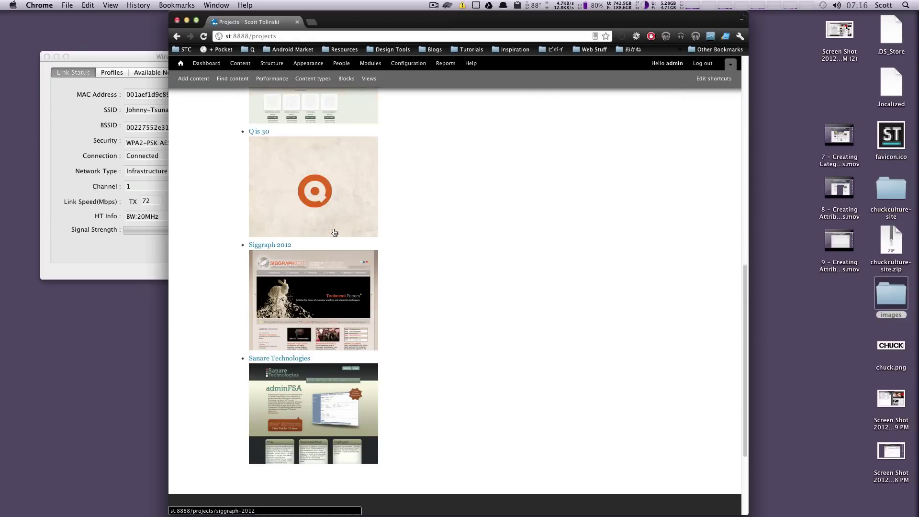
scroll(333, 232, "up", 6)
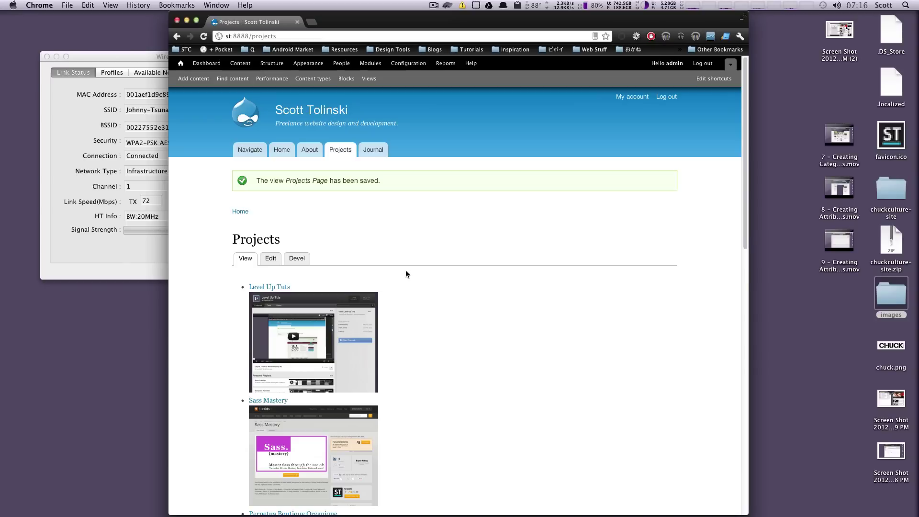
mouse_move(372, 287)
scroll(538, 286, "down", 2)
scroll(538, 286, "up", 2)
Open the Projects Page view's edit screen from the block's gear menu and review its filter criteria
left_click(664, 289)
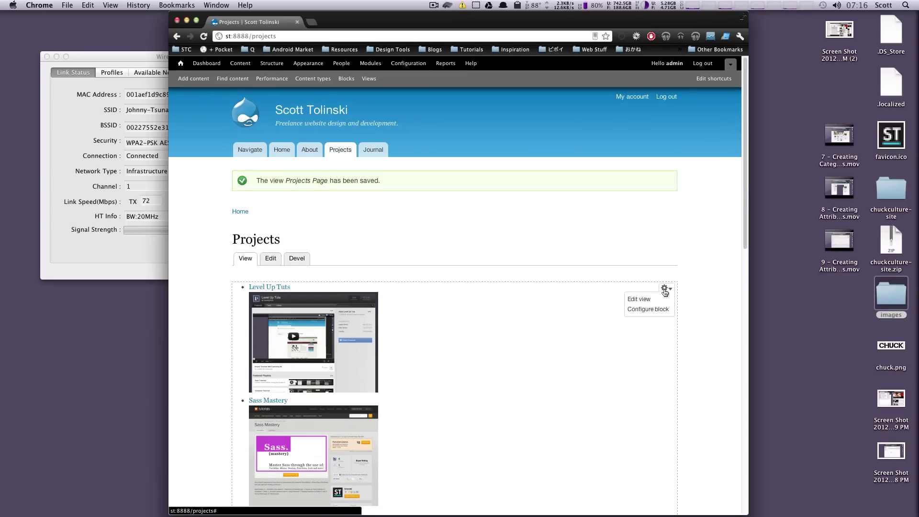
left_click(641, 300)
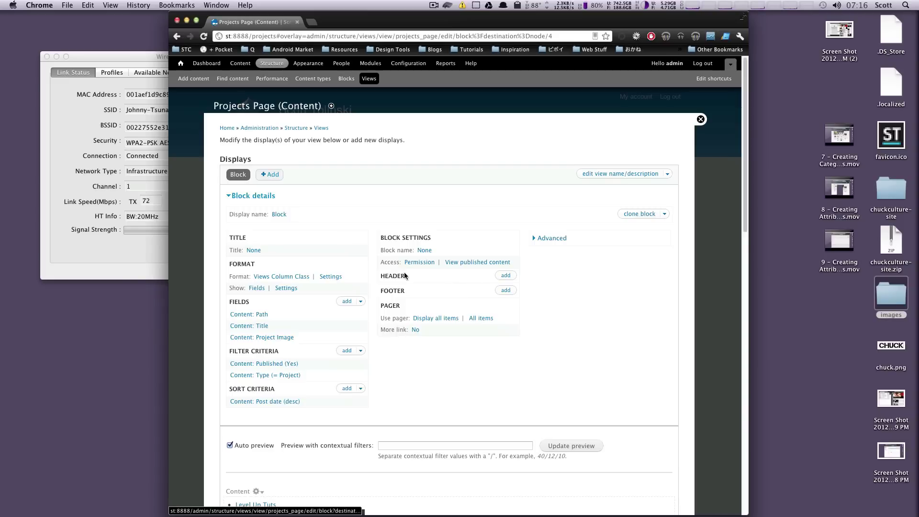
scroll(406, 301, "down", 3)
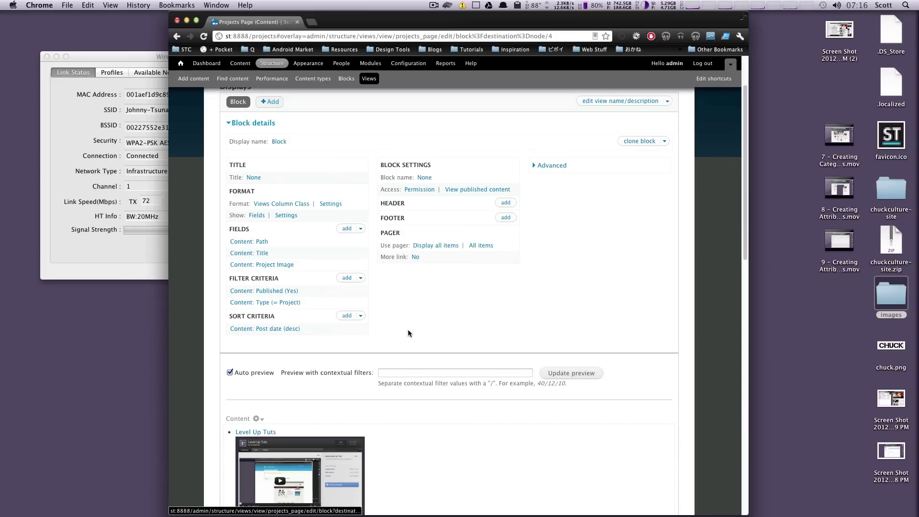
triple_click(266, 282)
left_click(300, 279)
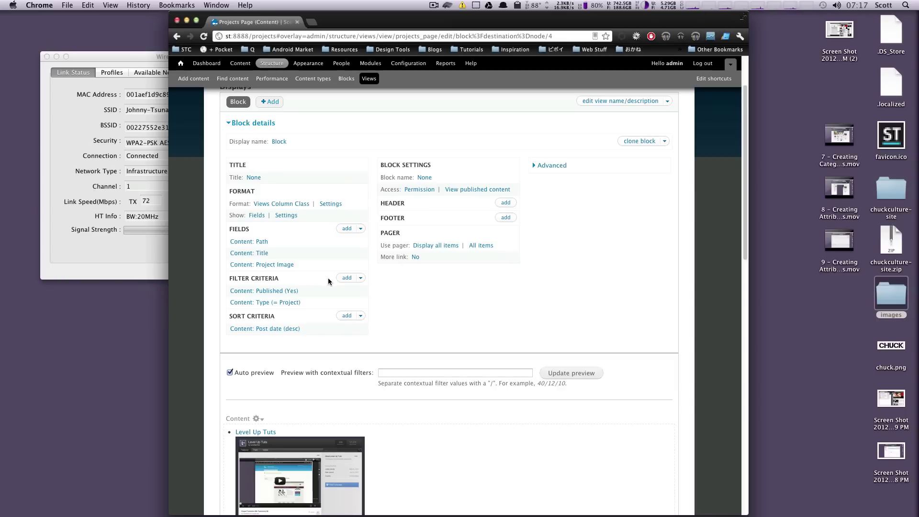
Add the Content: Project Type (field_project_type) filter criterion, applied to all displays
left_click(347, 278)
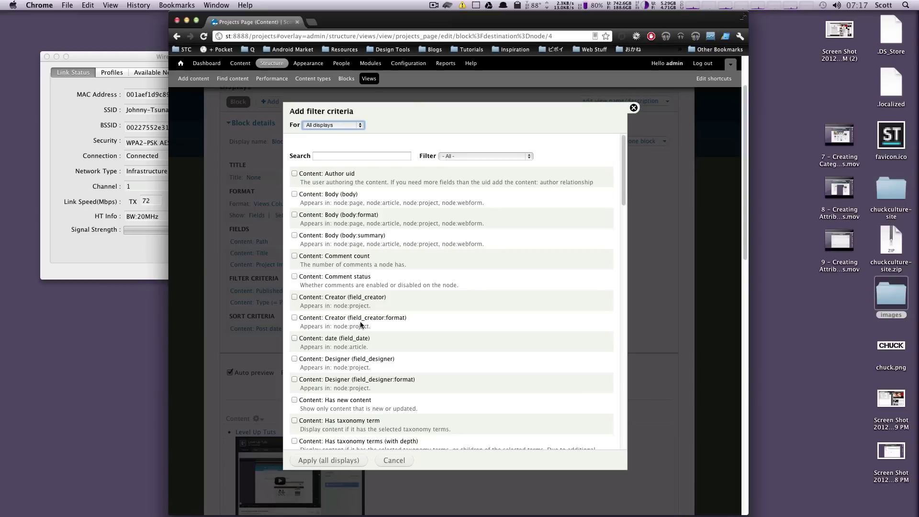
scroll(360, 325, "down", 12)
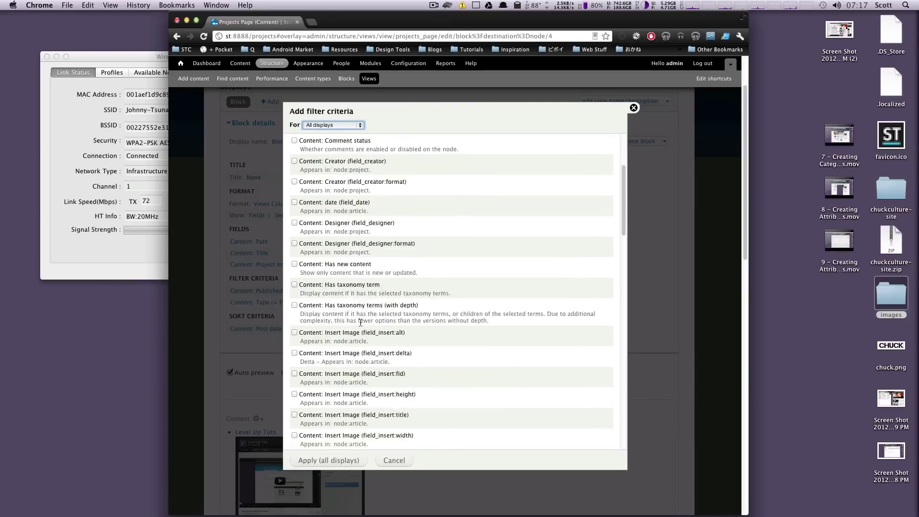
scroll(360, 324, "down", 7)
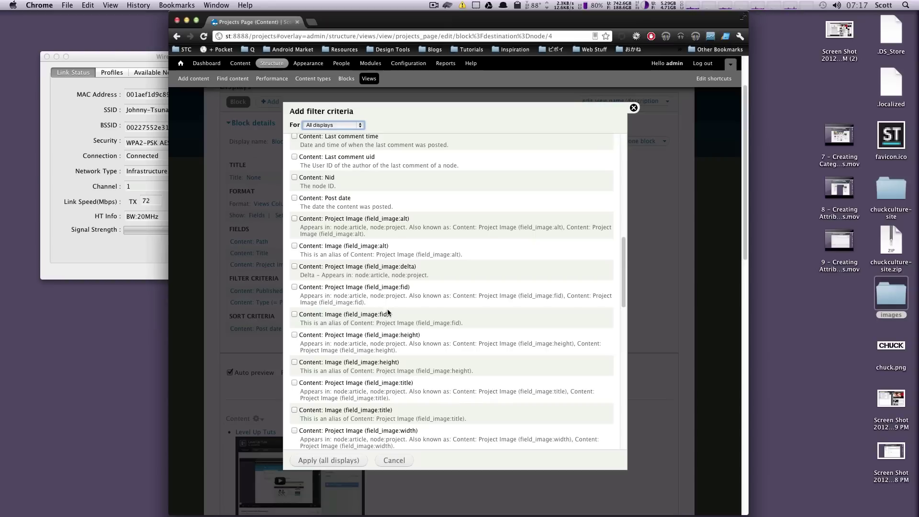
scroll(399, 325, "down", 4)
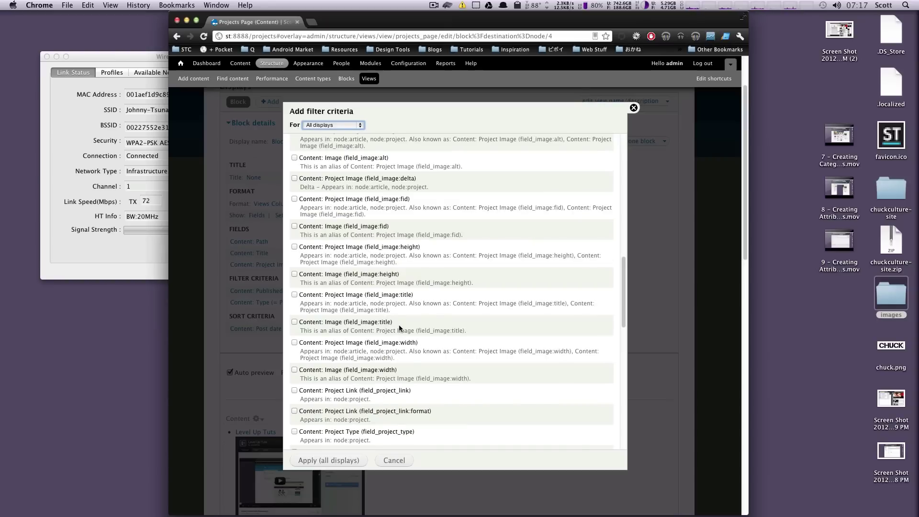
scroll(398, 324, "down", 1)
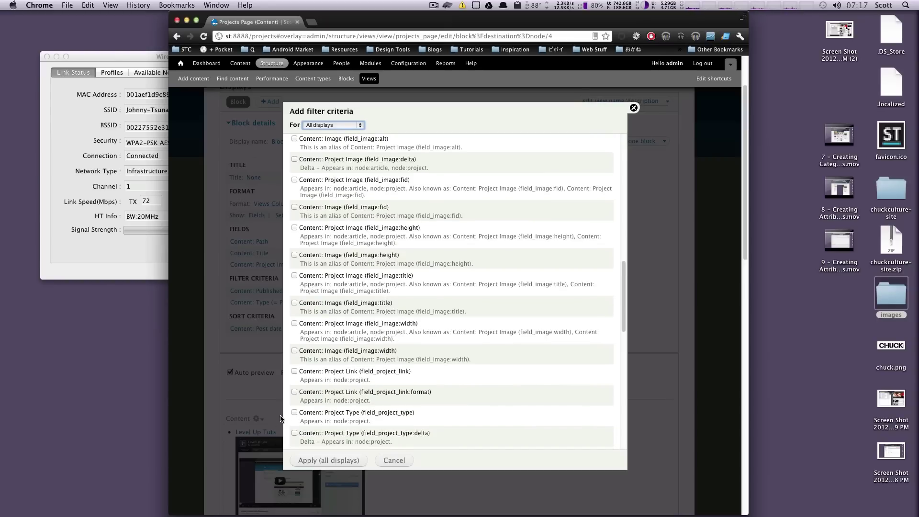
left_click(294, 413)
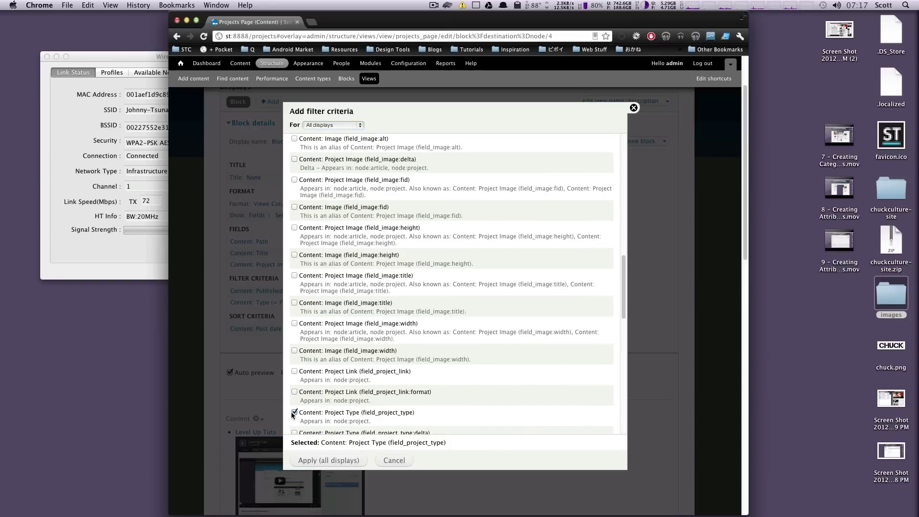
left_click(327, 460)
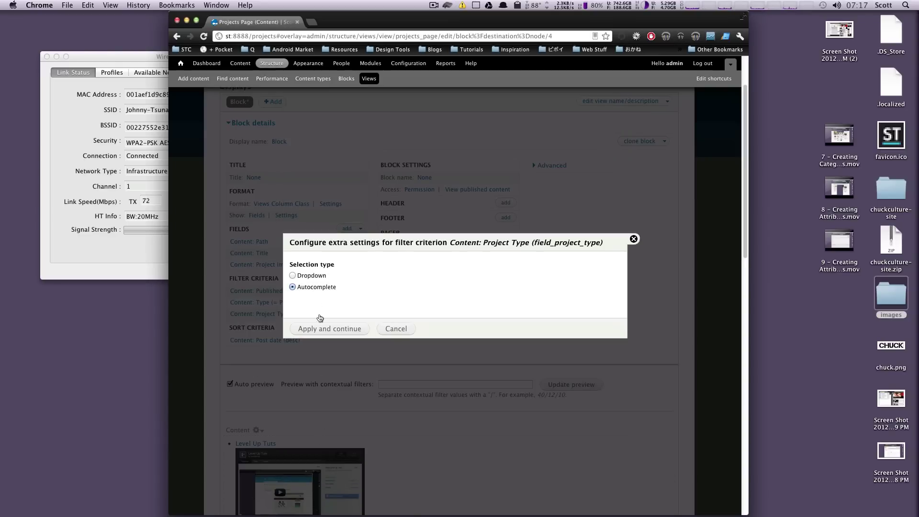
Switch the Project Type filter's selection type from Autocomplete to Dropdown and continue
left_click(292, 275)
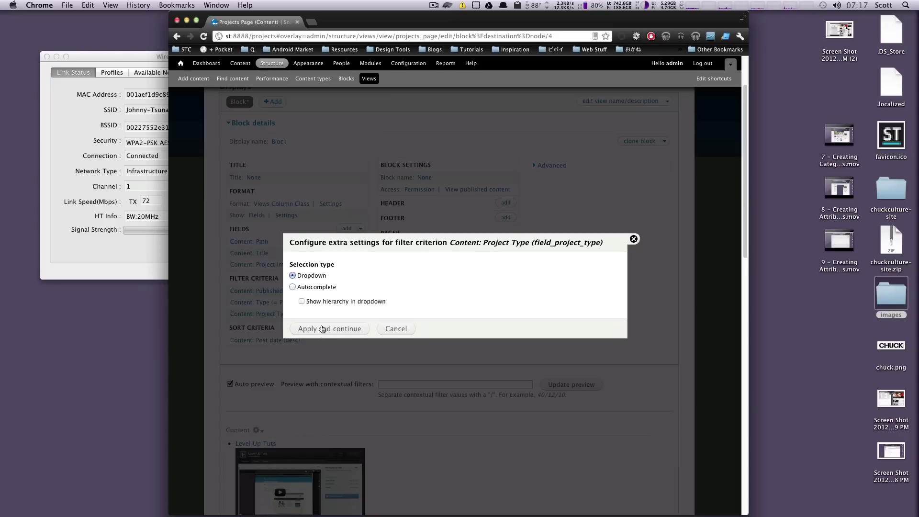
left_click(320, 332)
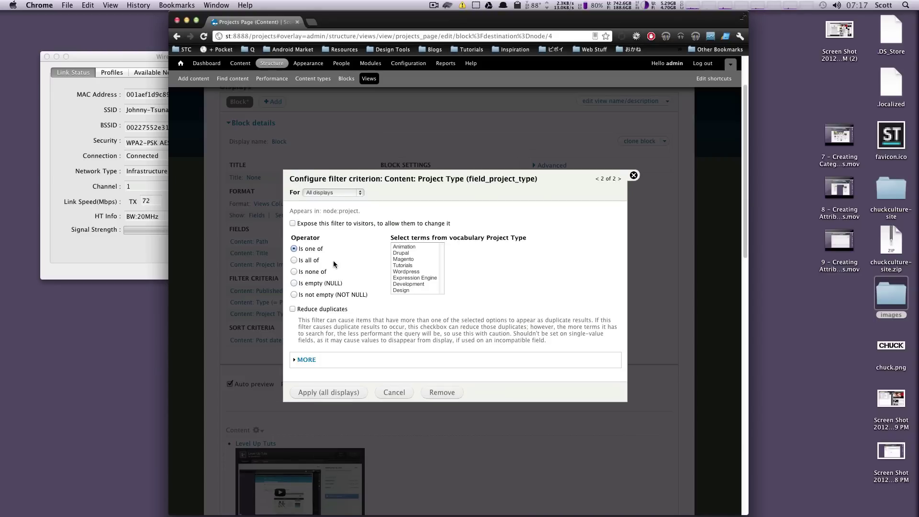
Tick 'Expose this filter to visitors' for the Project Type filter
left_click_drag(291, 211, 369, 225)
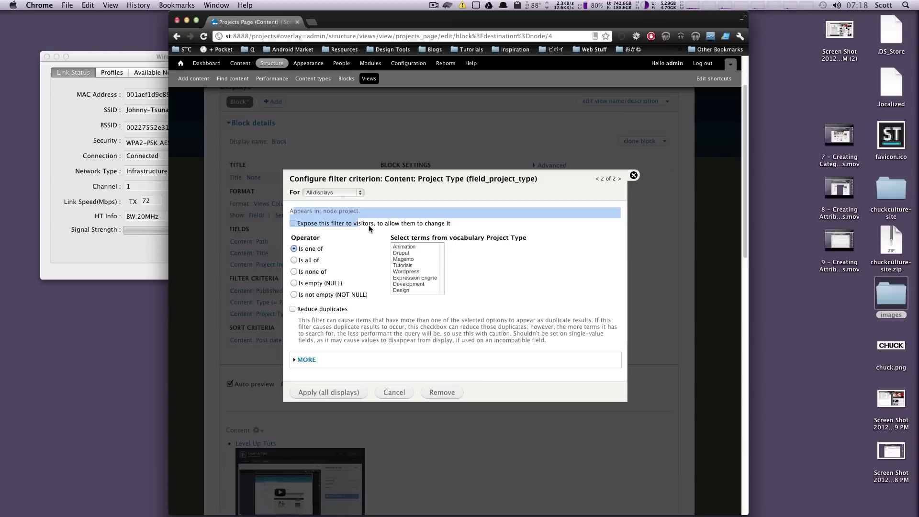
left_click(374, 223)
left_click(374, 223)
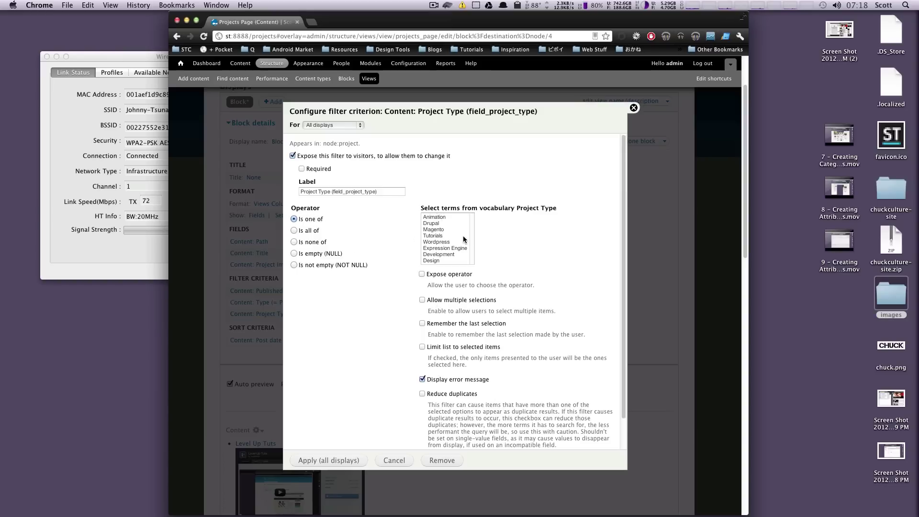
Select the Animation, Tutorials, Design and Development terms and limit the list to selected items
left_click(441, 218)
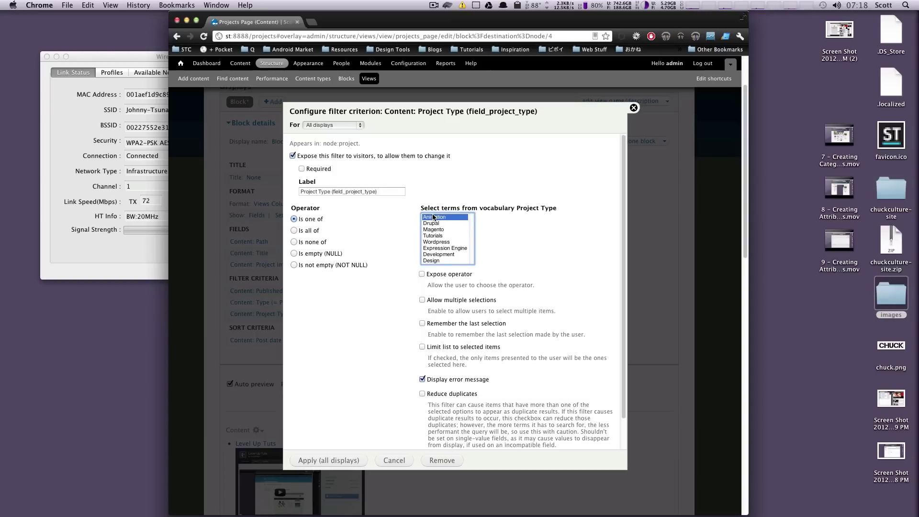
mouse_move(439, 224)
left_mouse_down()
mouse_move(443, 256)
mouse_move(438, 217)
left_mouse_up()
left_click(445, 235, "super")
left_click(448, 260, "super")
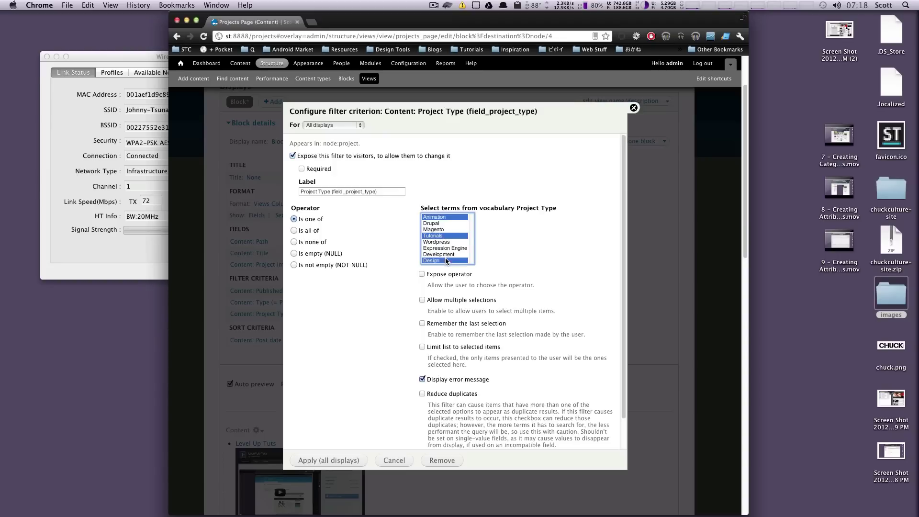
left_click(444, 255, "super")
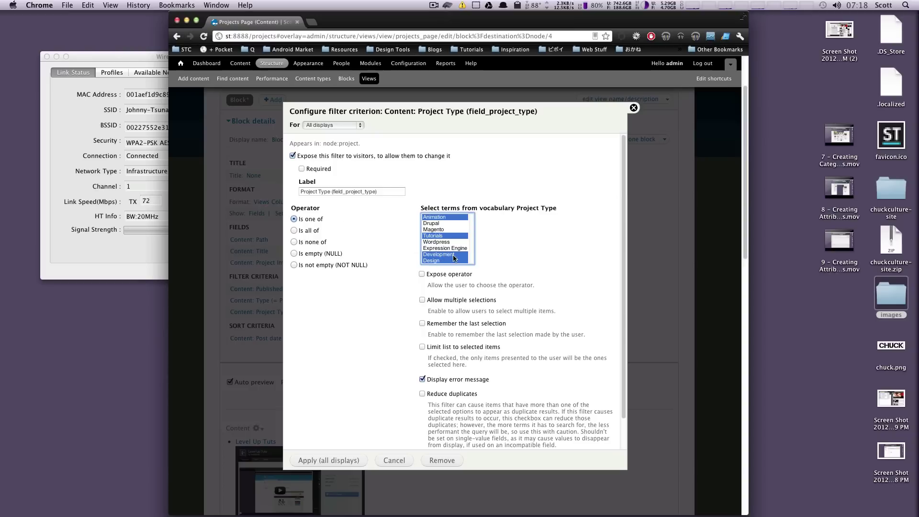
left_click(438, 286)
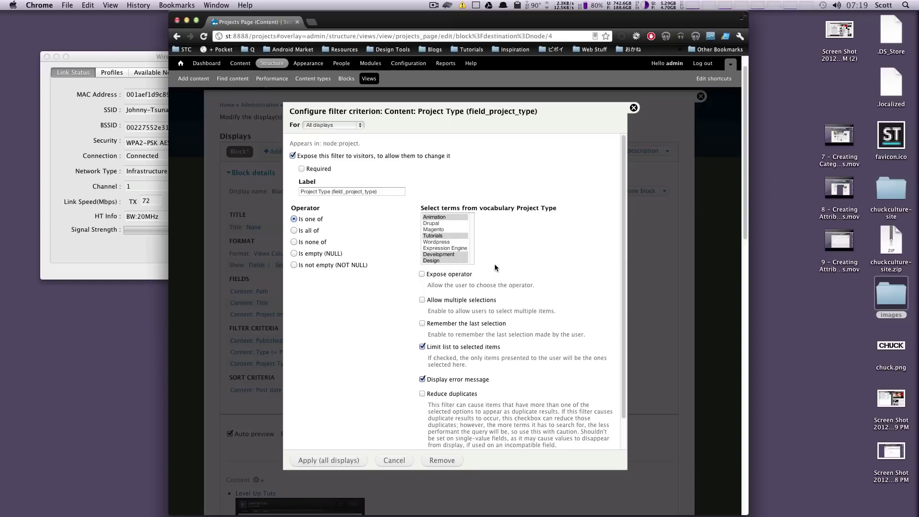
Enable Reduce duplicates for the Project Type filter
scroll(495, 268, "down", 2)
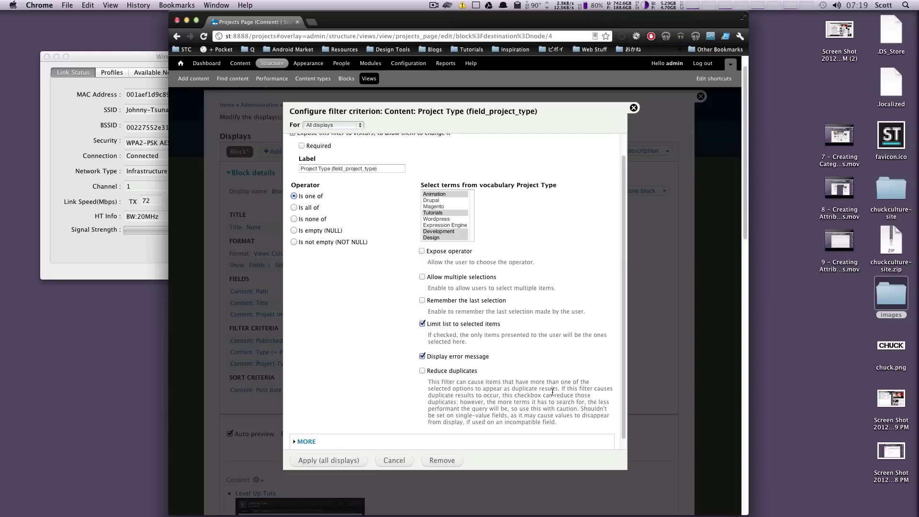
scroll(508, 389, "down", 3)
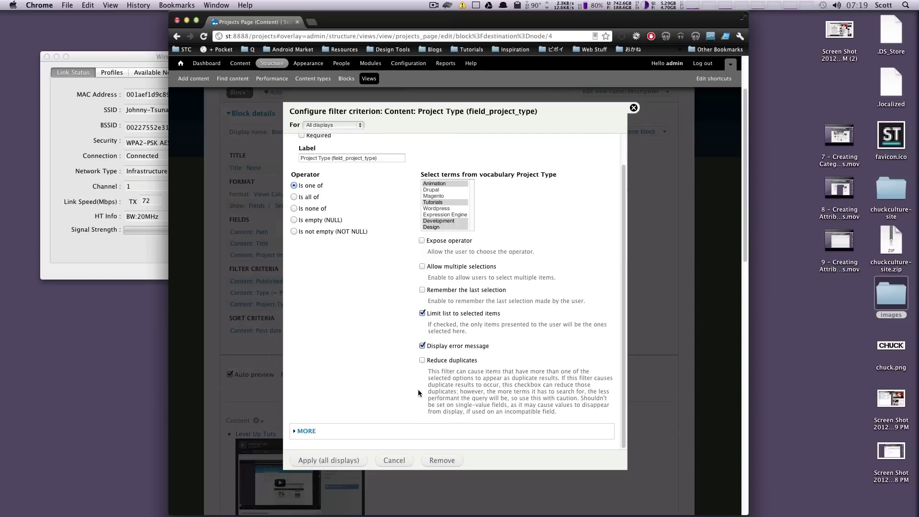
left_click_drag(498, 378, 533, 400)
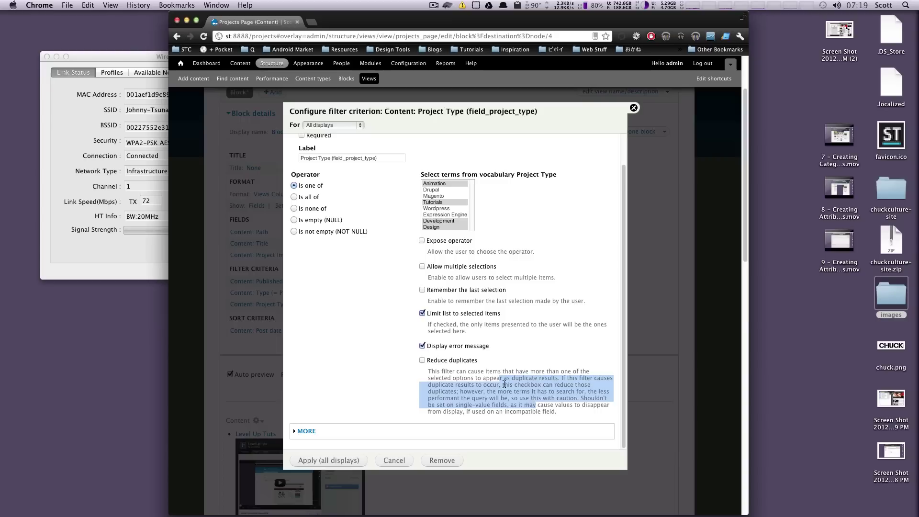
left_click(504, 384)
mouse_move(450, 378)
left_mouse_down()
mouse_move(518, 396)
mouse_move(493, 379)
mouse_move(514, 373)
mouse_move(490, 374)
mouse_move(507, 392)
mouse_move(488, 375)
mouse_move(459, 378)
left_mouse_up()
left_click(505, 390)
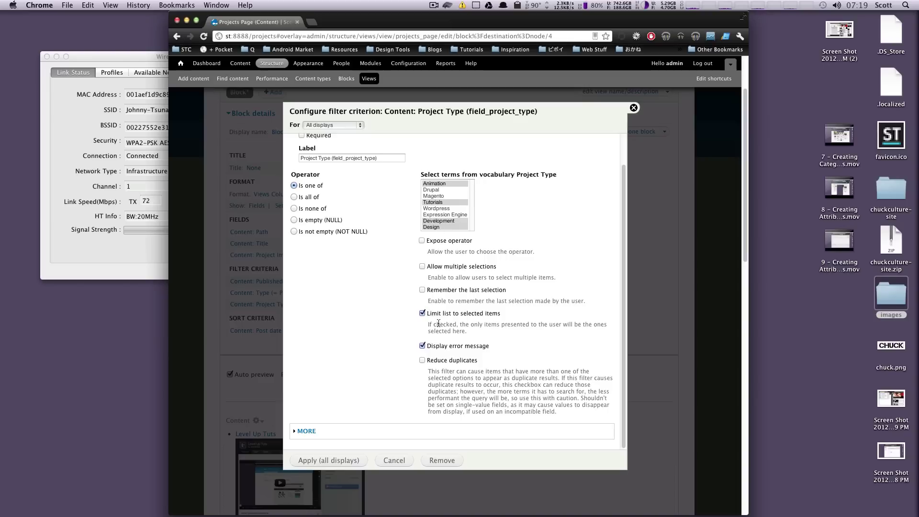
left_click(422, 360)
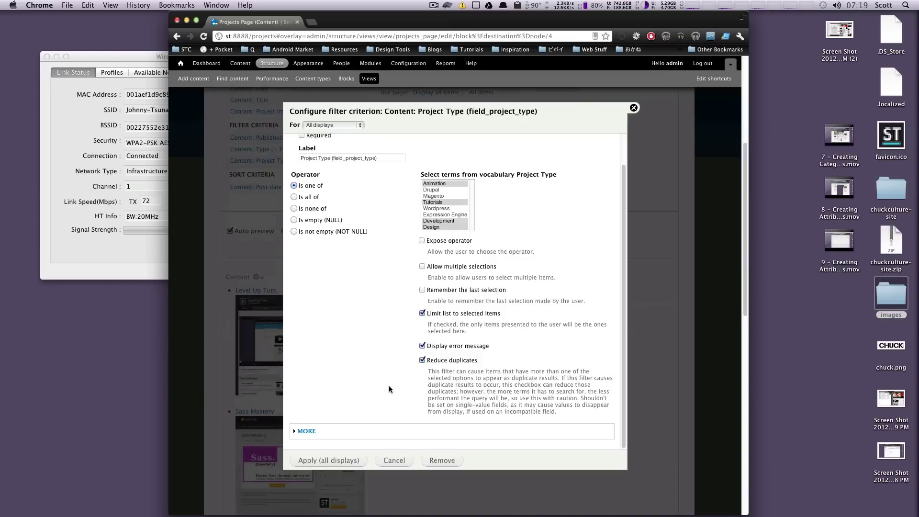
Expand MORE to show the Administrative title and the field_project_type_tid filter identifier
left_click(302, 430)
scroll(358, 394, "down", 3)
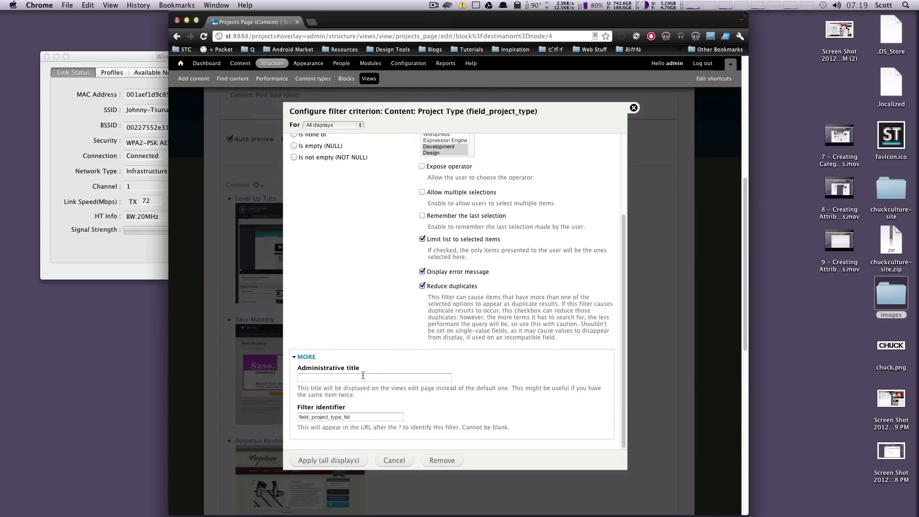
left_click(363, 377)
double_click(358, 419)
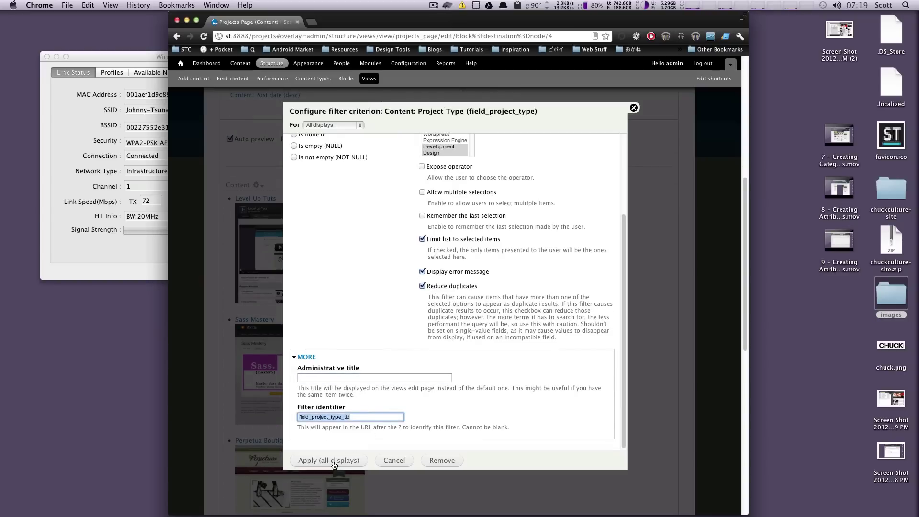
Apply the filter to all displays and set Use AJAX to Yes under Advanced
left_click(334, 462)
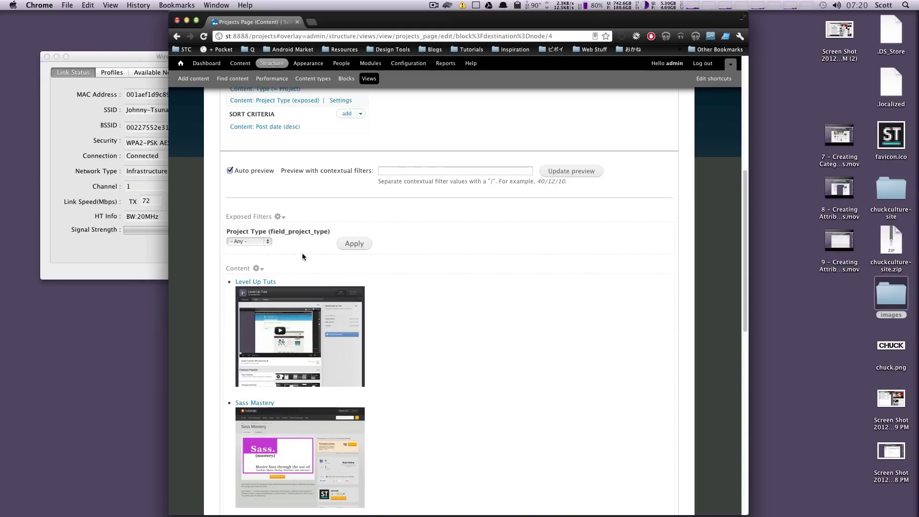
scroll(407, 352, "up", 5)
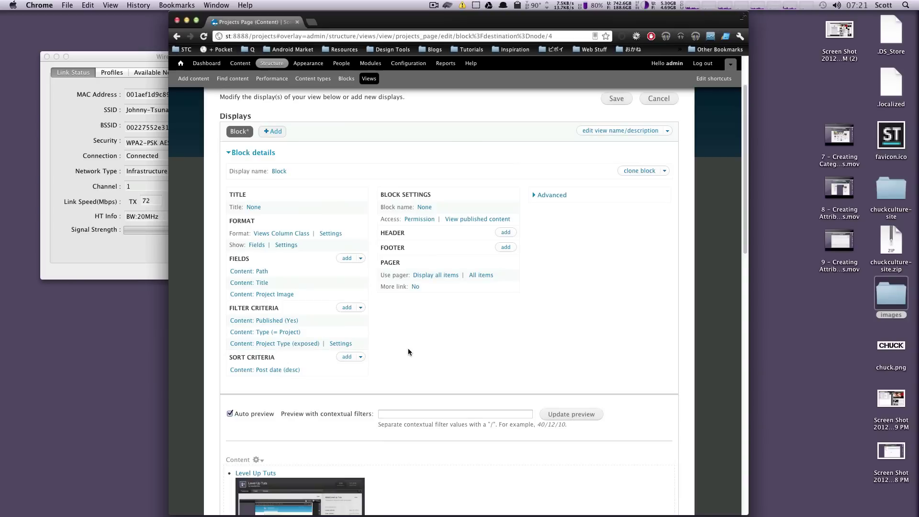
left_click(564, 194)
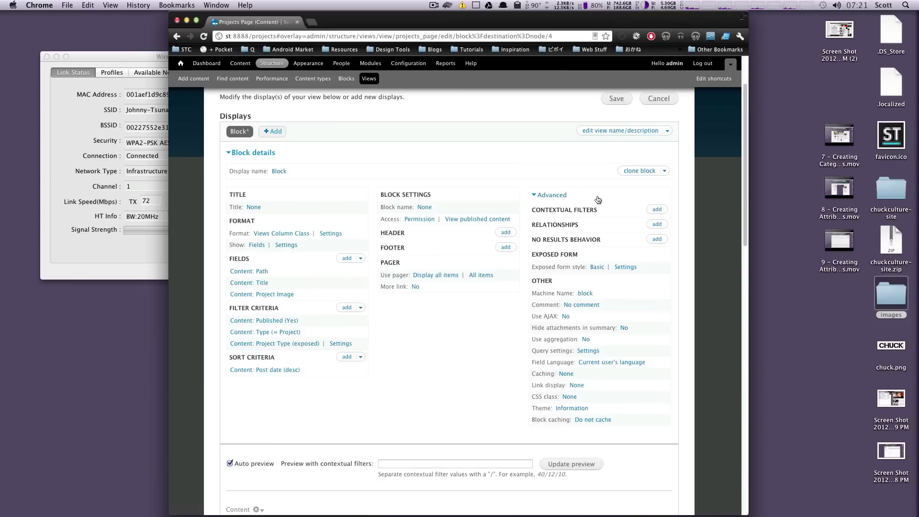
left_click(565, 317)
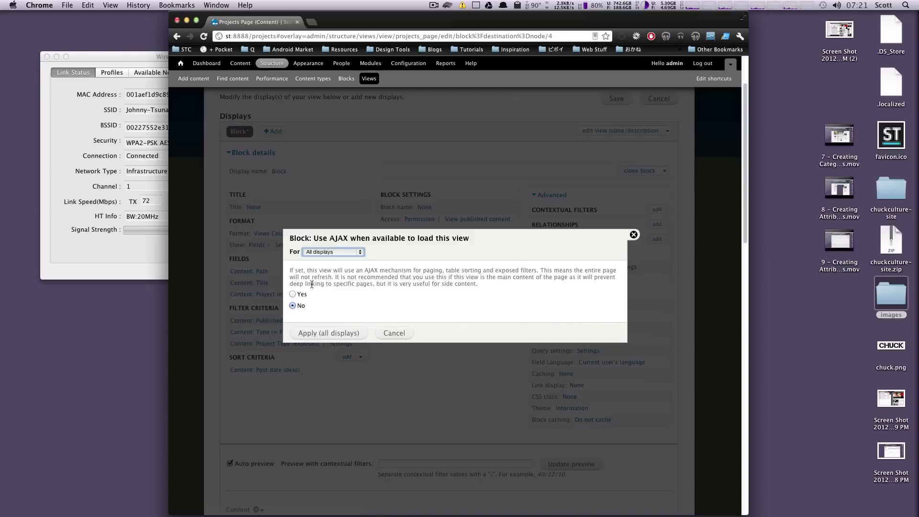
left_click(291, 294)
left_click(322, 333)
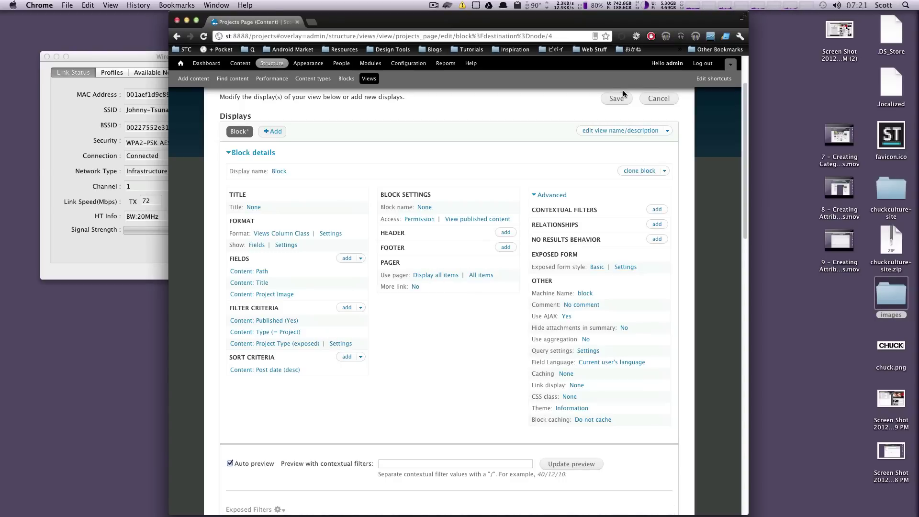
Save the view and filter the Projects page by the Development project type
left_click(621, 98)
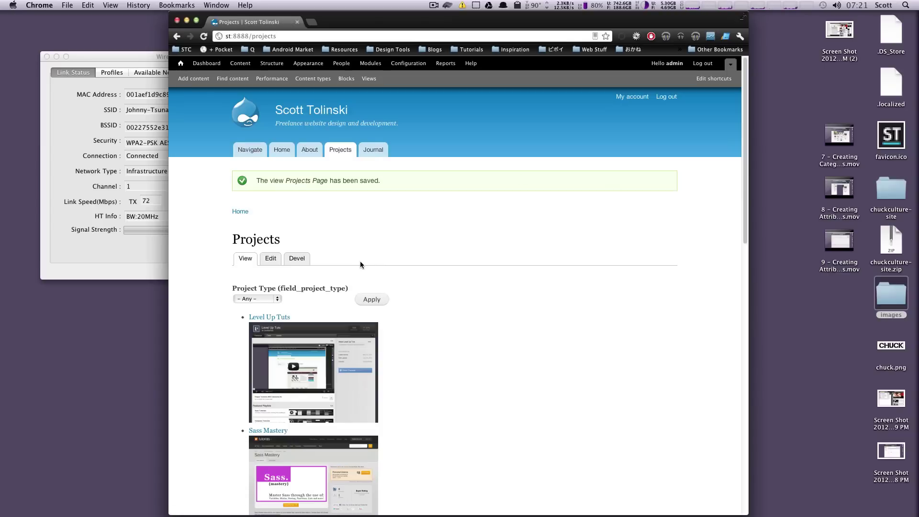
left_click(274, 299)
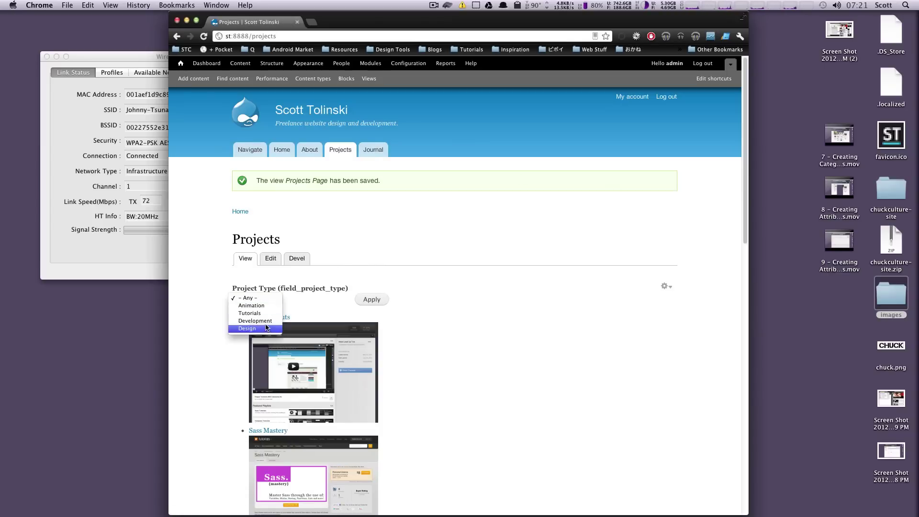
left_click(255, 320)
left_click(365, 299)
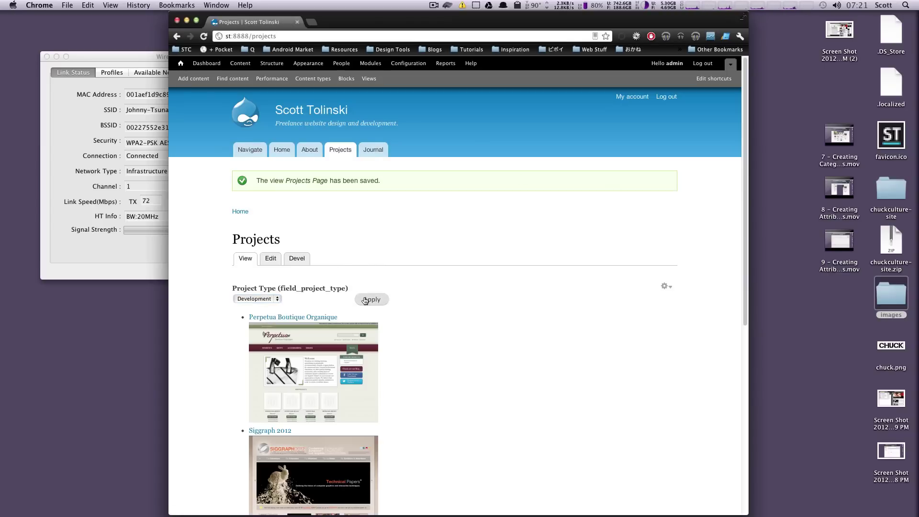
scroll(365, 300, "down", 10)
scroll(365, 302, "up", 8)
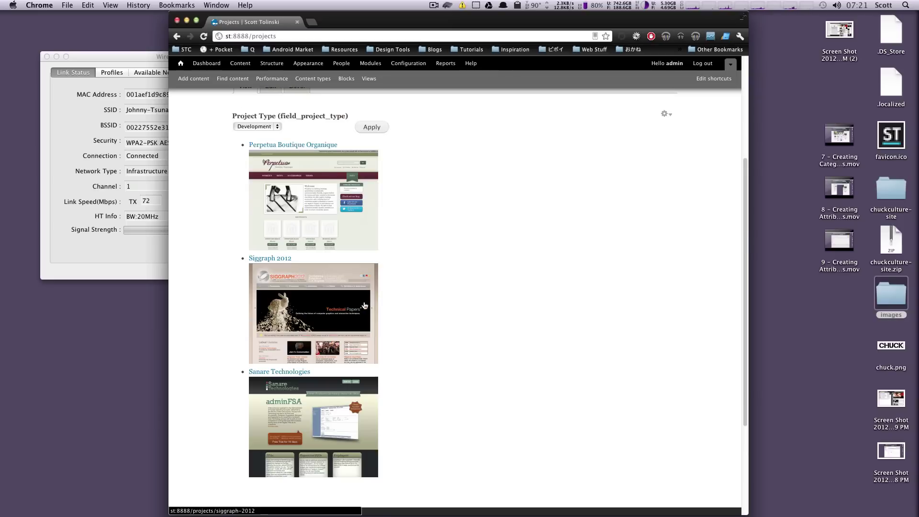
Filter the Projects page by Tutorials, leaving Level Up Tuts and Sass Mastery
left_click(267, 210)
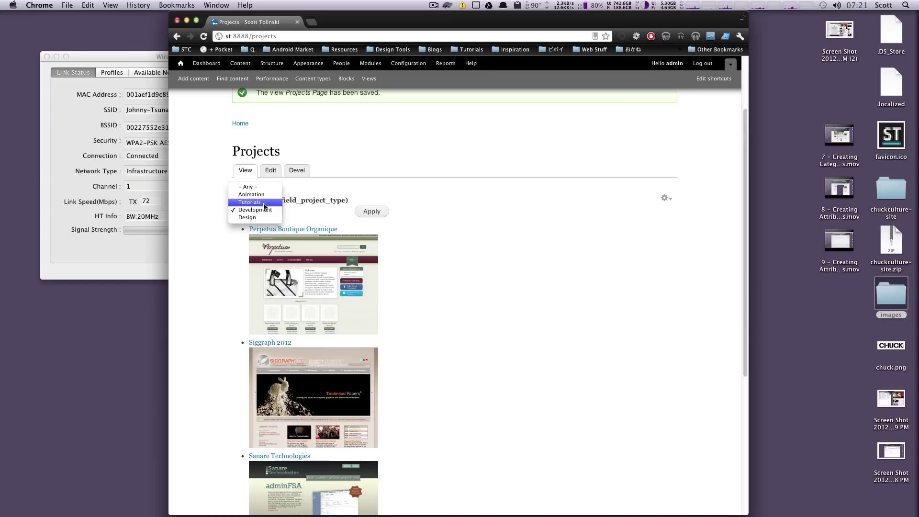
key("Return")
left_click(380, 211)
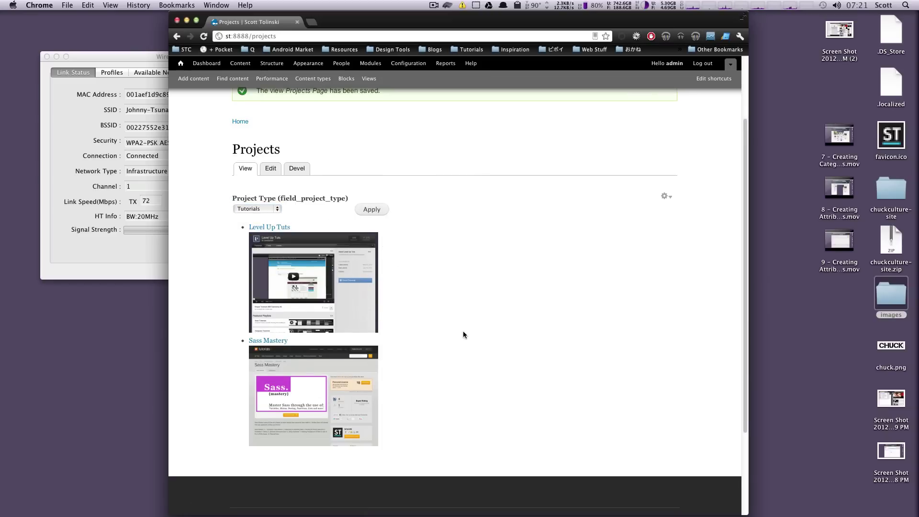
scroll(463, 331, "up", 4)
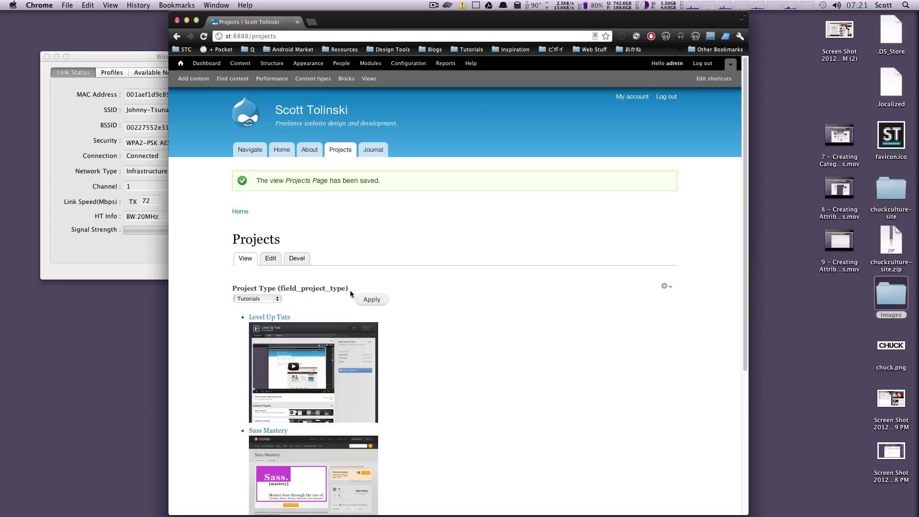
left_click_drag(339, 288, 232, 288)
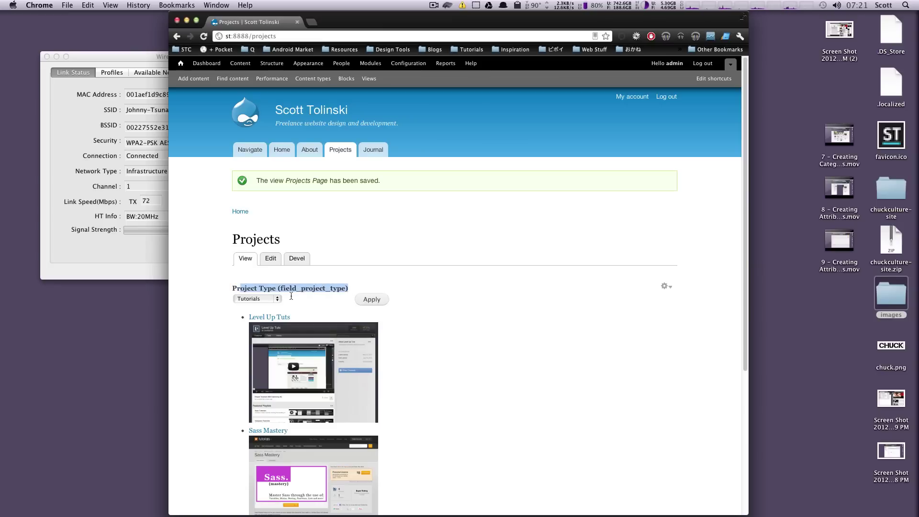
left_click(343, 289)
Relabel the exposed Project Type filter 'Categories' in the view editor, apply and save
left_click(664, 286)
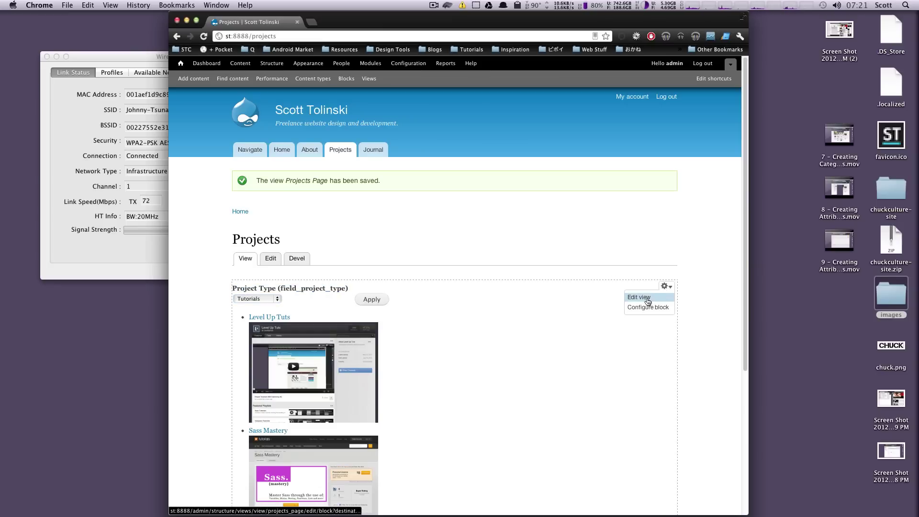
left_click(647, 300)
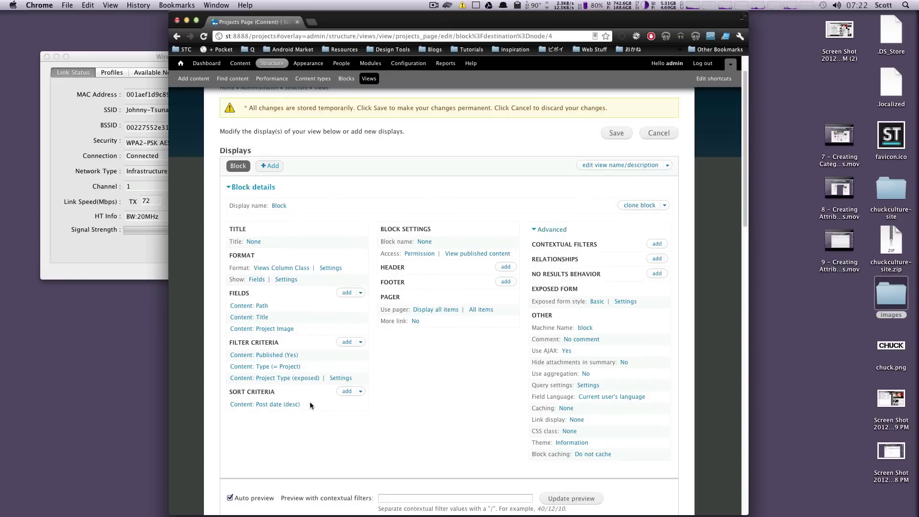
left_click(296, 378)
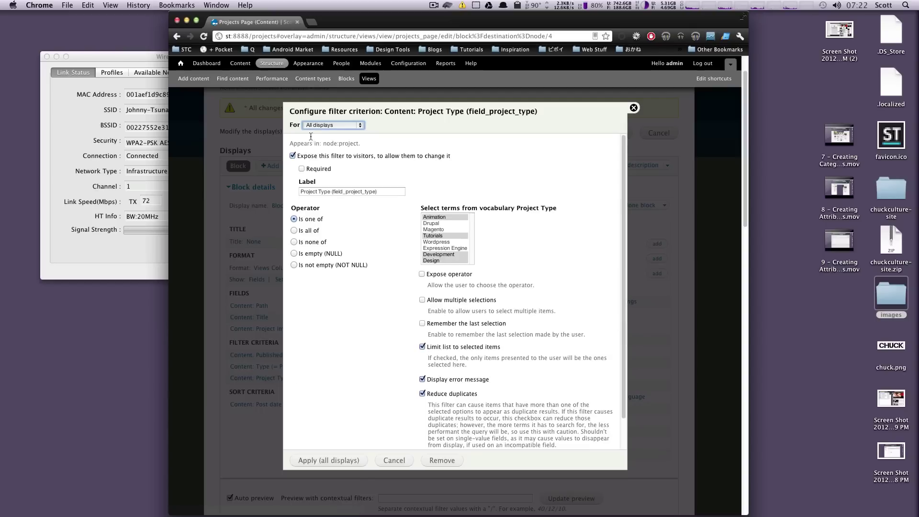
left_click(319, 192)
key("super+a")
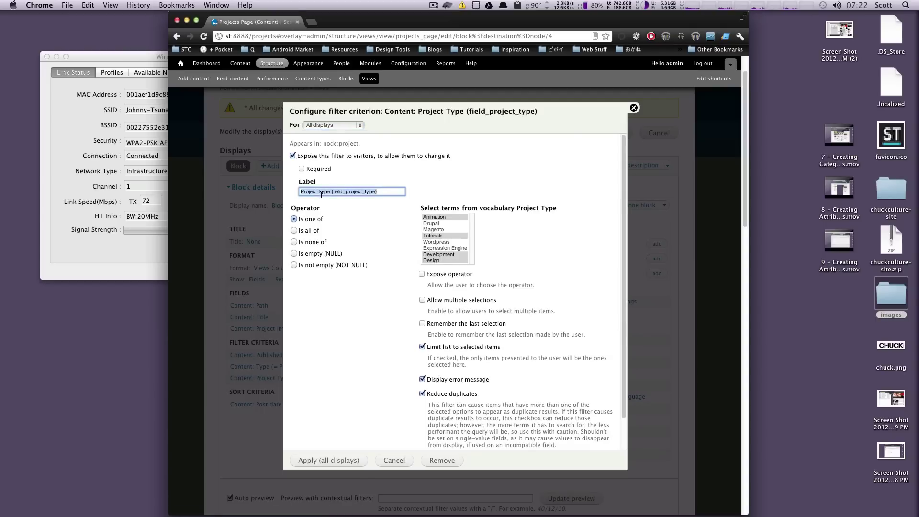
type("C")
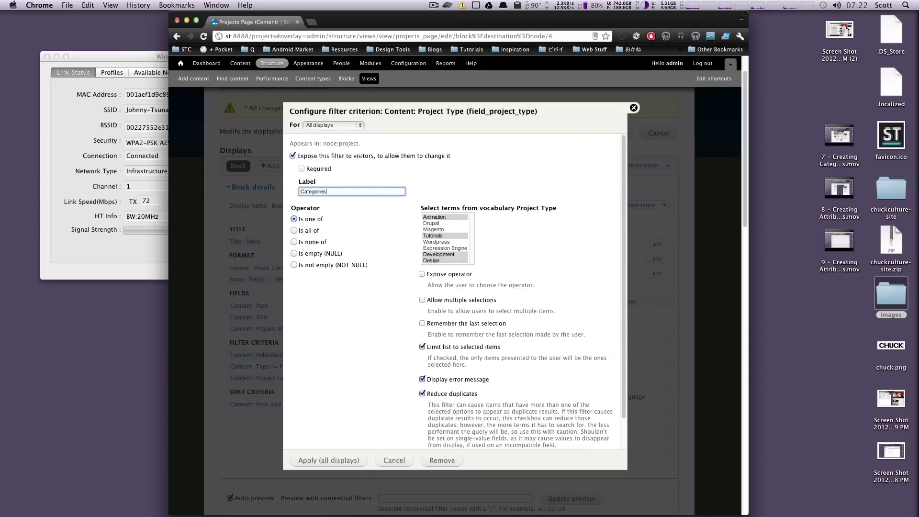
type("ategories")
left_click(326, 460)
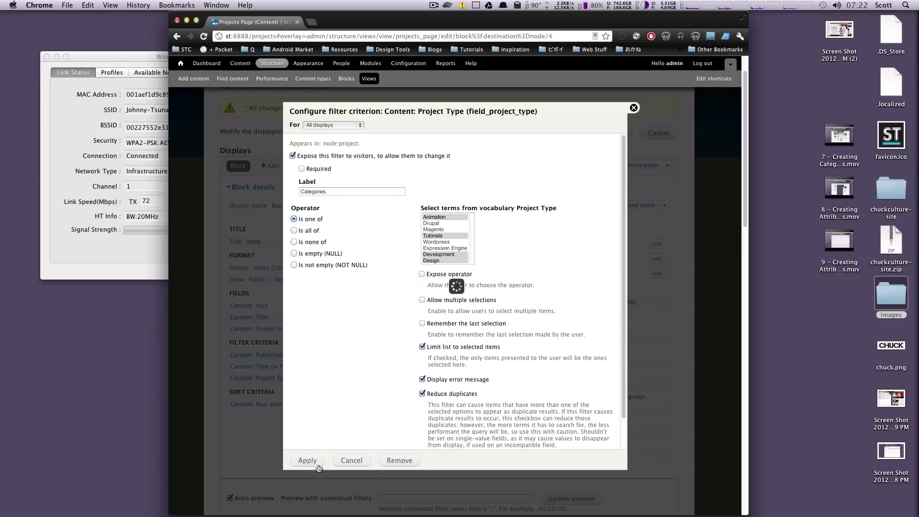
left_click(618, 132)
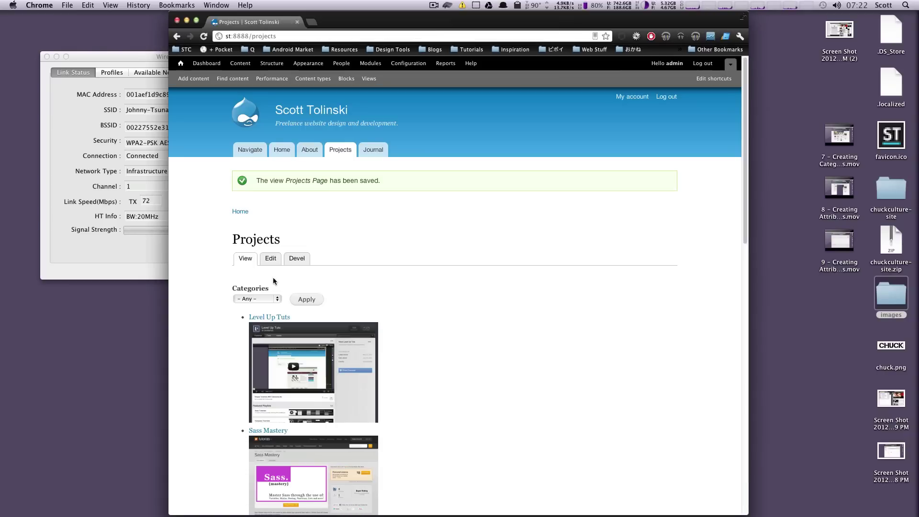
Choose Tutorials in the Categories dropdown and apply, listing Level Up Tuts and Sass Mastery
left_click_drag(272, 277, 233, 287)
left_click(247, 298)
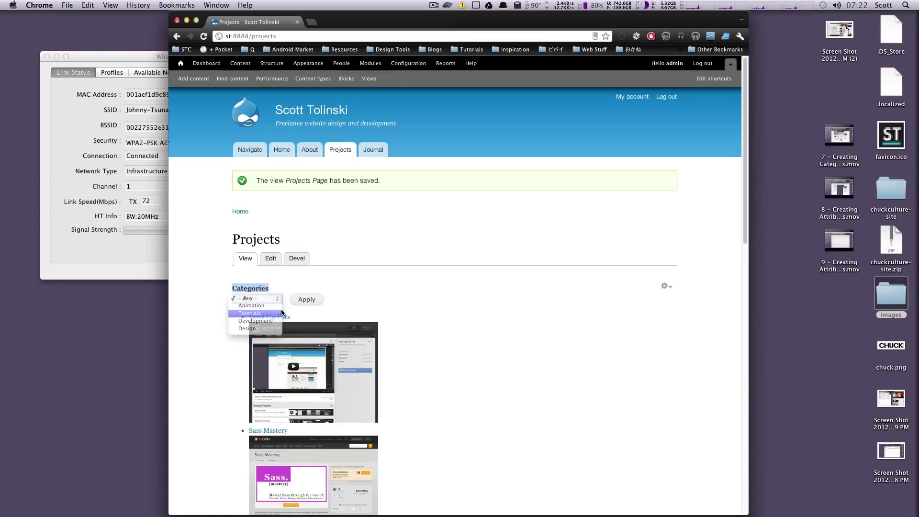
left_click(250, 313)
left_click(308, 304)
scroll(442, 332, "down", 3)
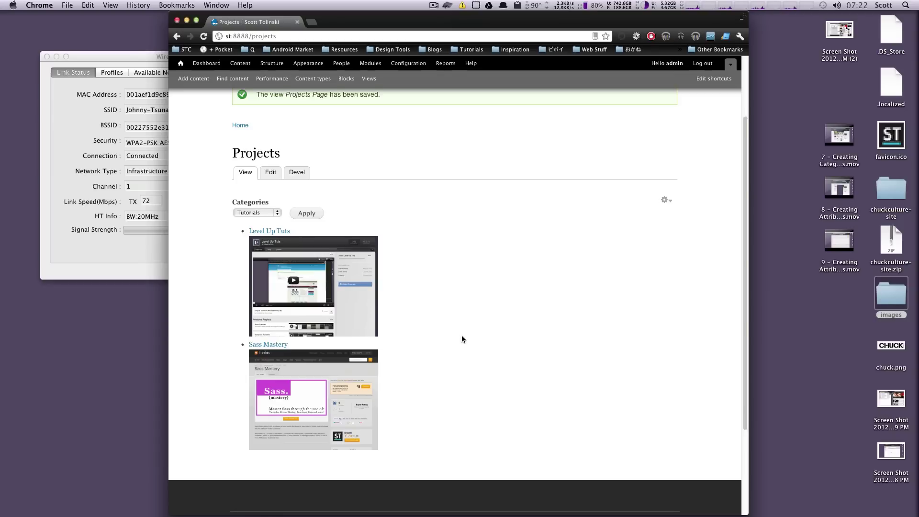